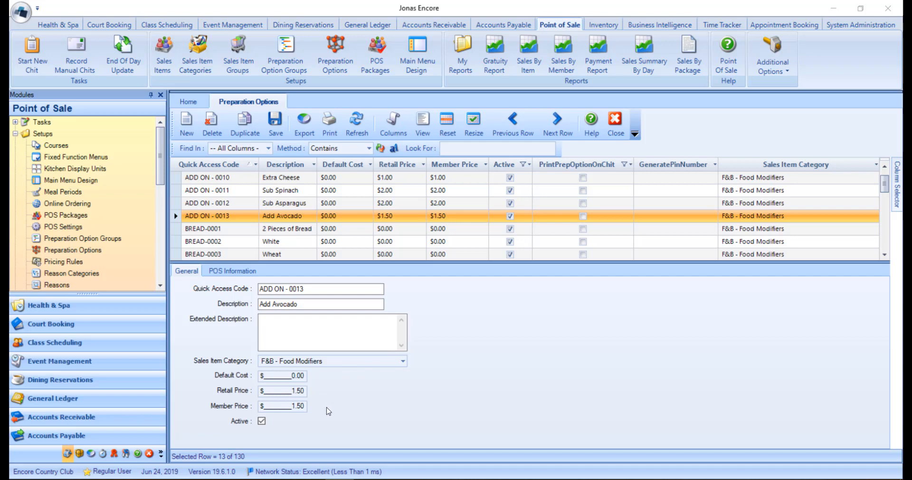
Step: Review the POS information of the Add Avocado preparation option and the Adidas Men's Shirt 50 sales item, including its use as a preparation option
left_click(251, 275)
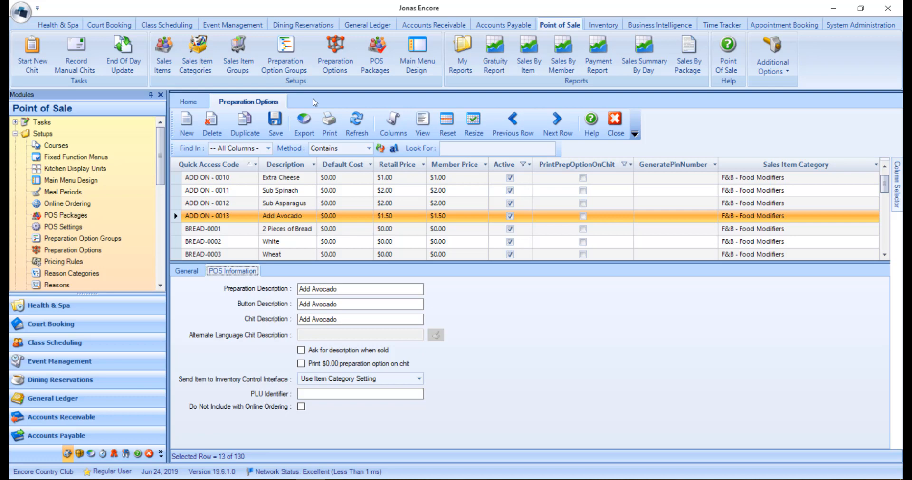
left_click(159, 66)
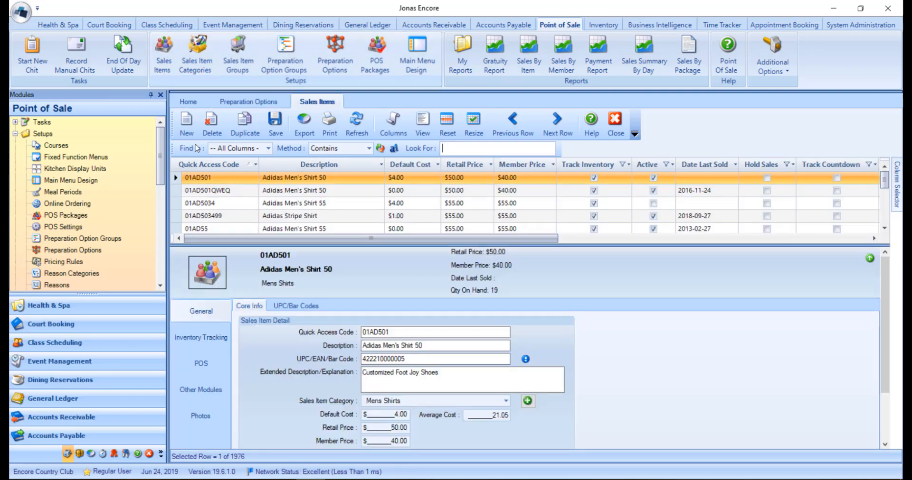
left_click(226, 366)
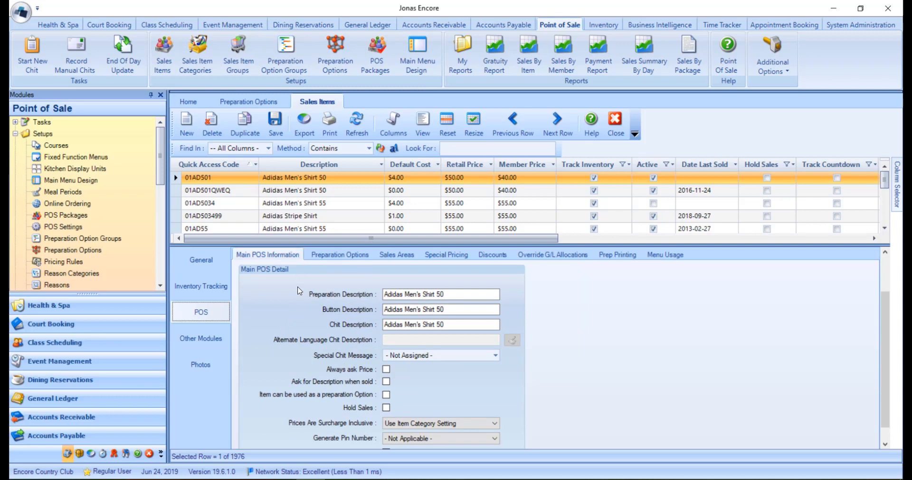
left_click(386, 395)
left_click(387, 395)
Step: Search the sales items for "fries" and view the main POS details of Sweet Potato Fries
left_click(532, 148)
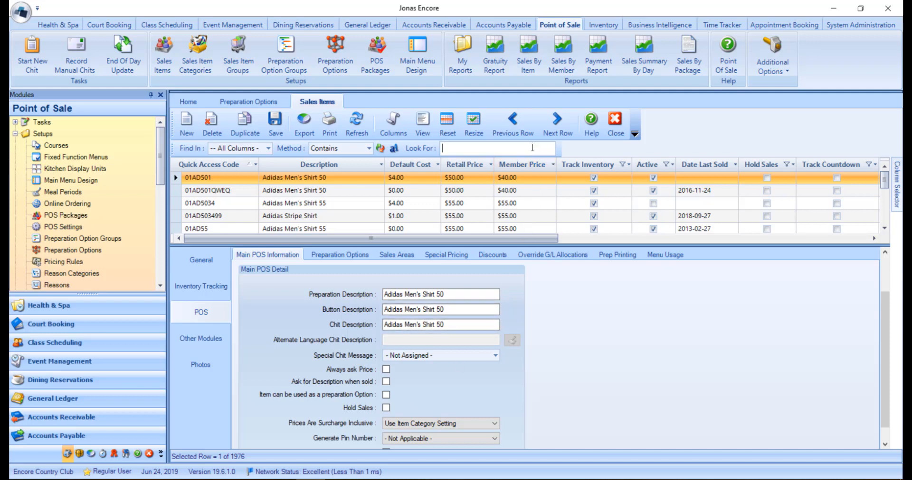
type("fries")
left_click(373, 179)
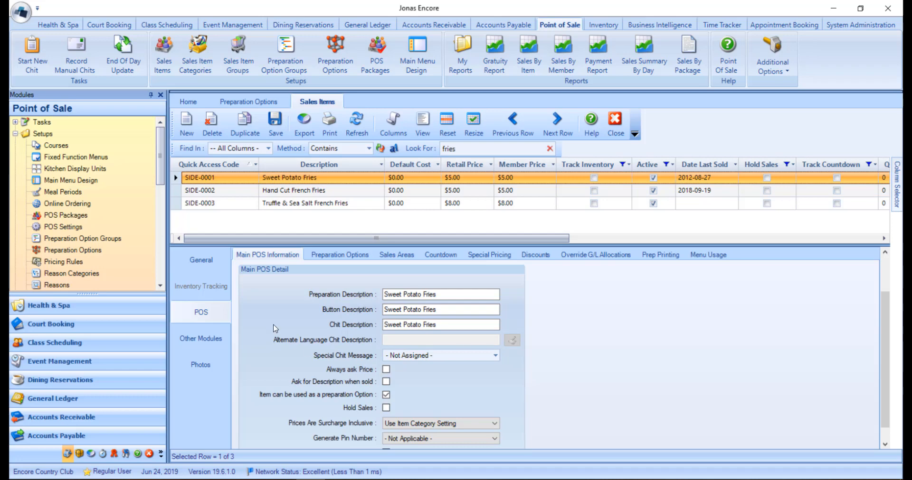
Step: In the Add Ons preparation option group, add 2 Pieces of Bread and Add Demi Glace to the selected options
left_click(307, 69)
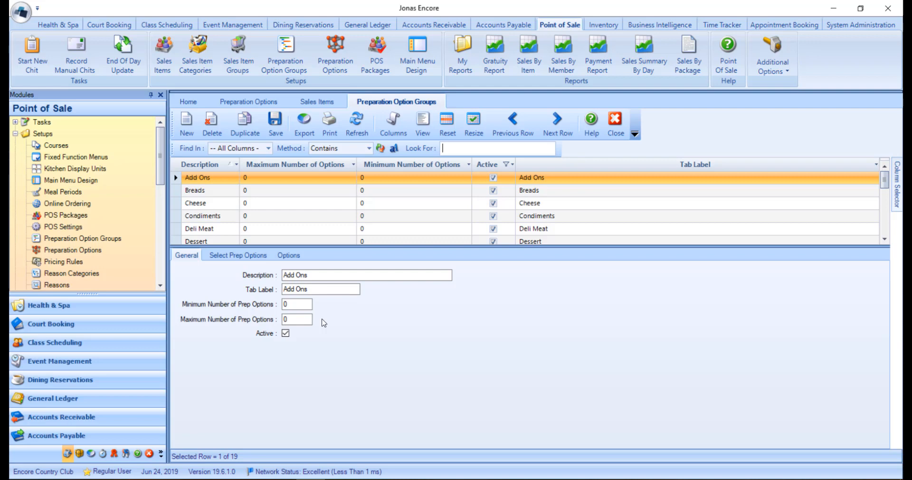
left_click(265, 259)
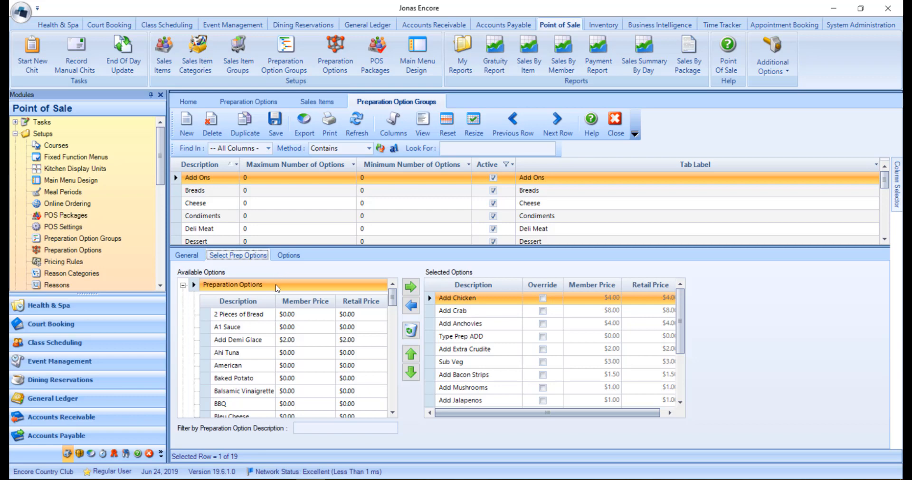
scroll(385, 387, "down", 15)
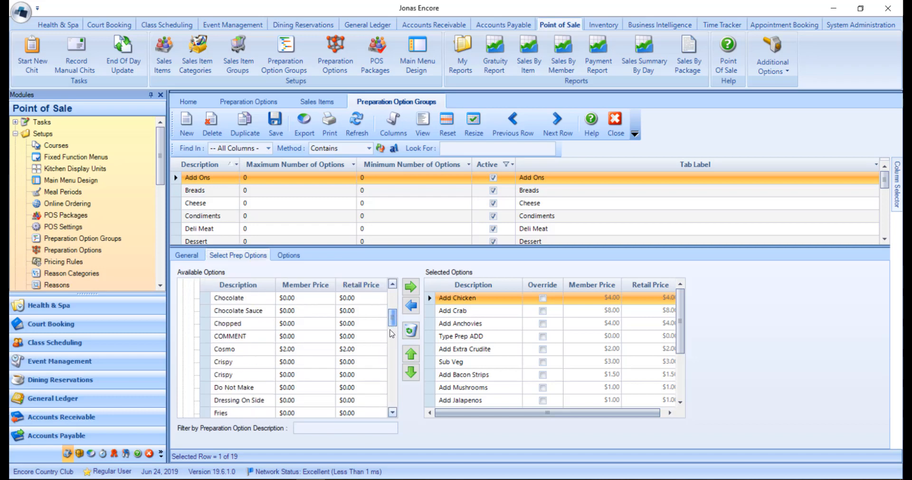
scroll(385, 387, "down", 5)
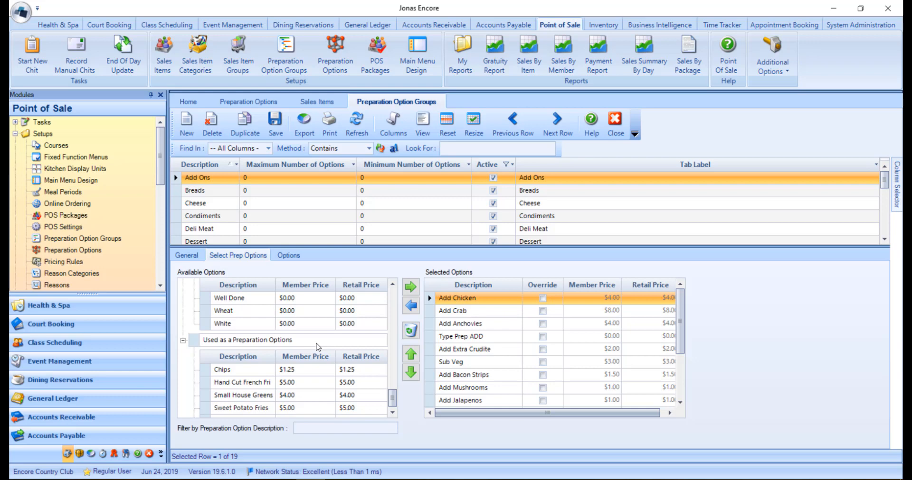
left_click_drag(393, 399, 386, 262)
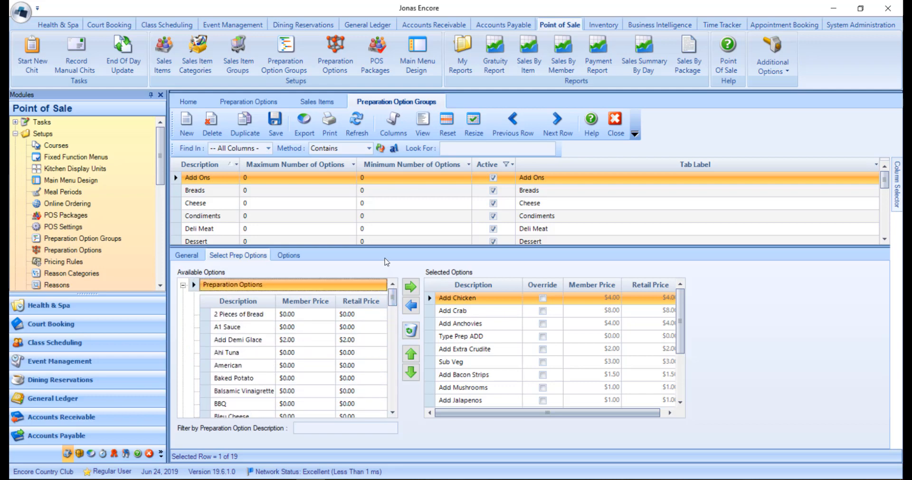
double_click(270, 321)
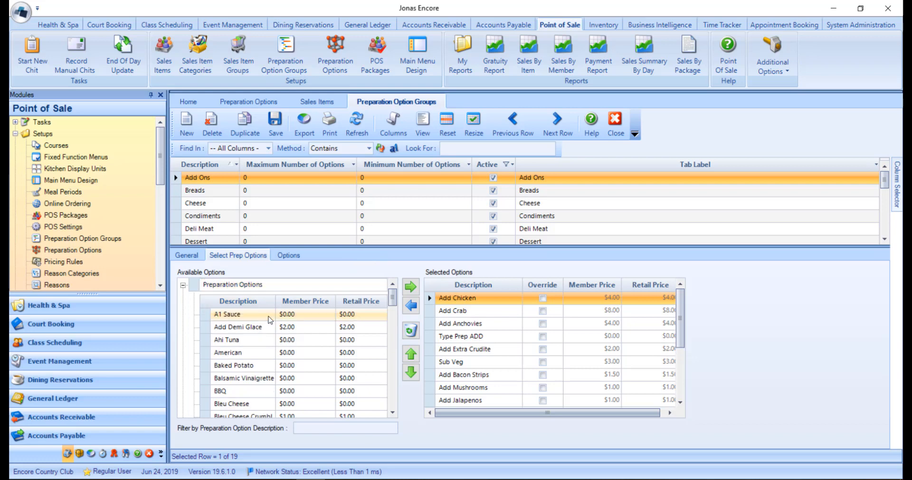
scroll(674, 309, "down", 2)
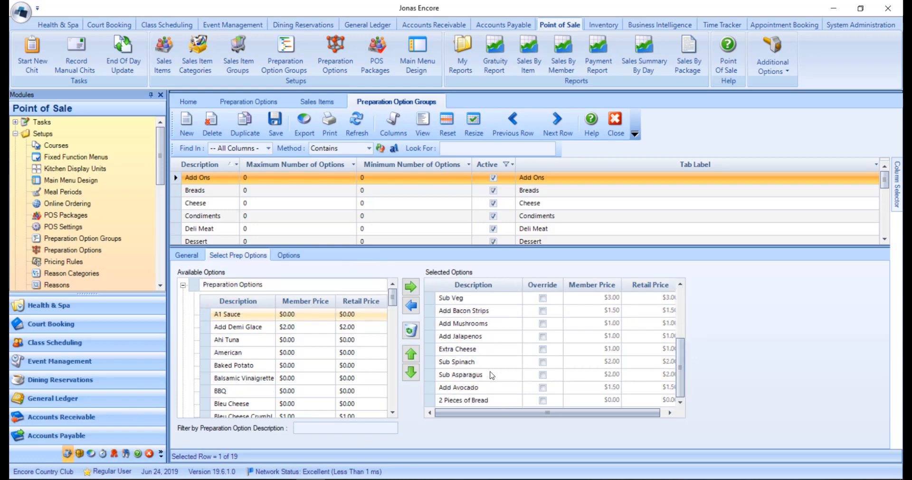
left_click(266, 326)
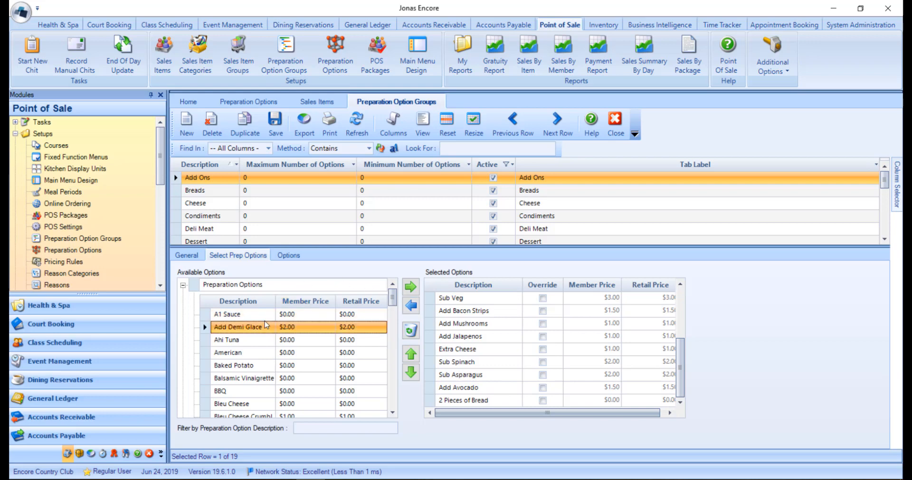
left_click(410, 287)
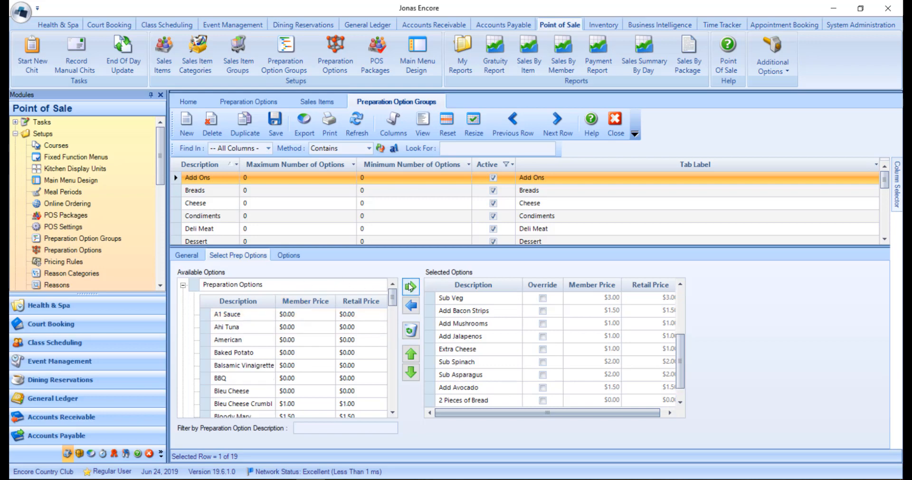
scroll(678, 343, "down", 1)
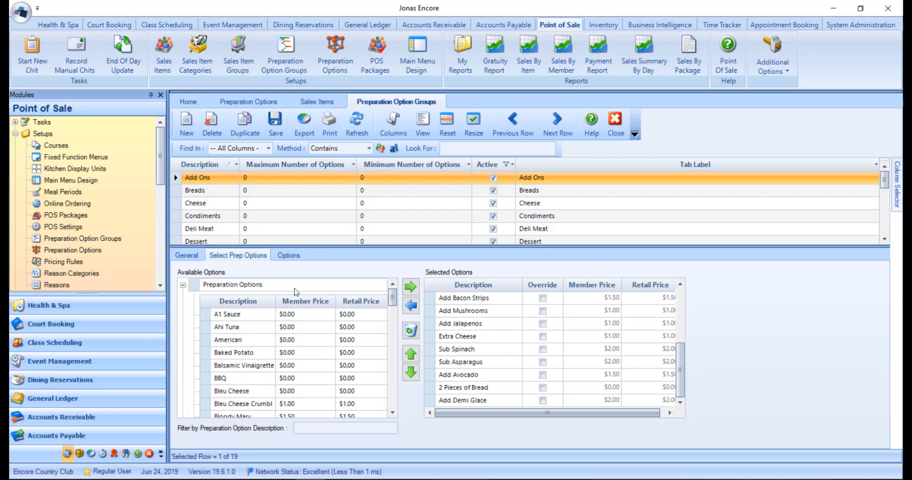
Step: Add A1 Sauce, Ahi Tuna and American together to the Add Ons group's selected options
left_click(260, 315)
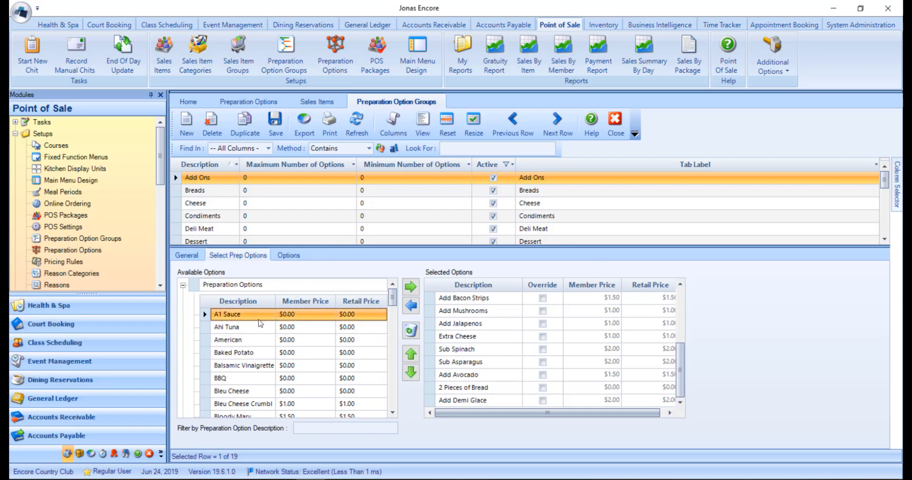
left_click(259, 327, "ctrl")
left_click(257, 340, "ctrl")
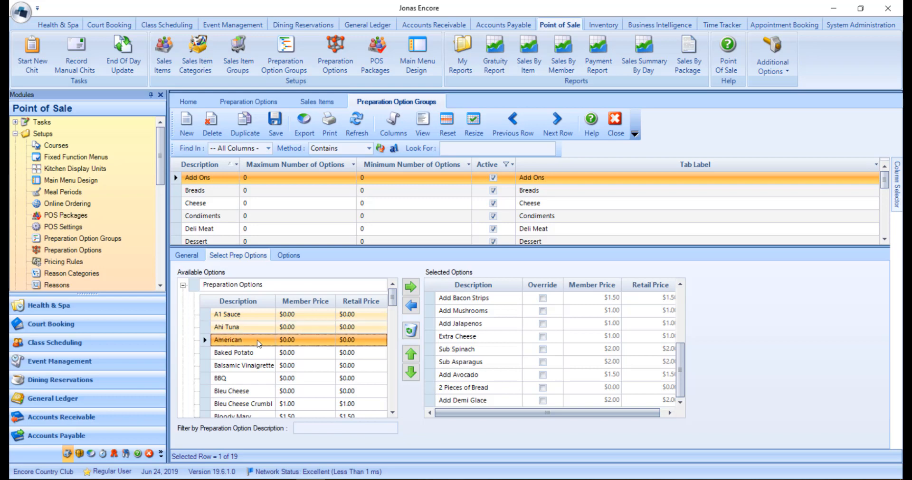
left_click(410, 288)
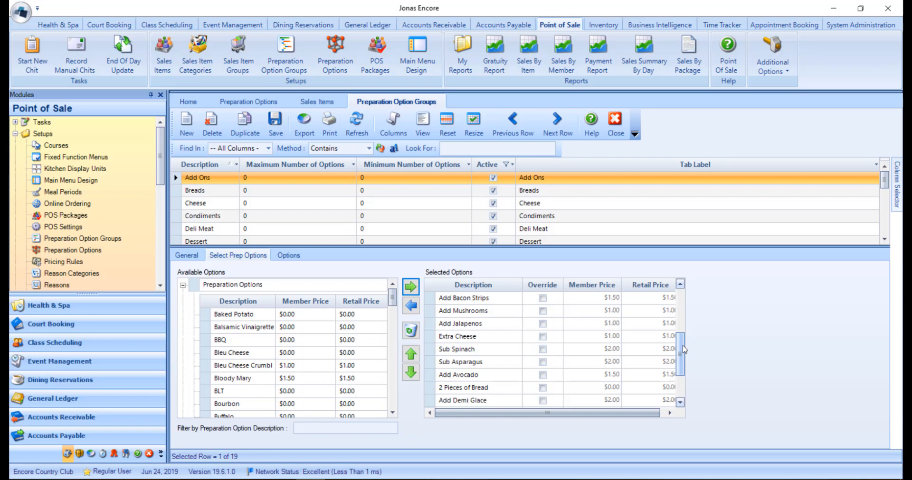
left_click_drag(684, 350, 688, 375)
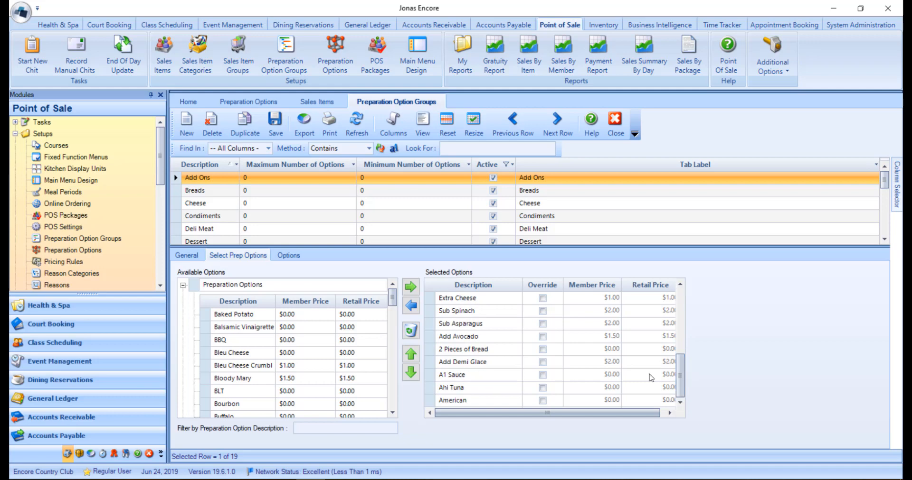
Step: Move A1 Sauce down one place in the selected options, and remove both A1 Sauce and Ahi Tuna from the Add Ons group
left_click(508, 376)
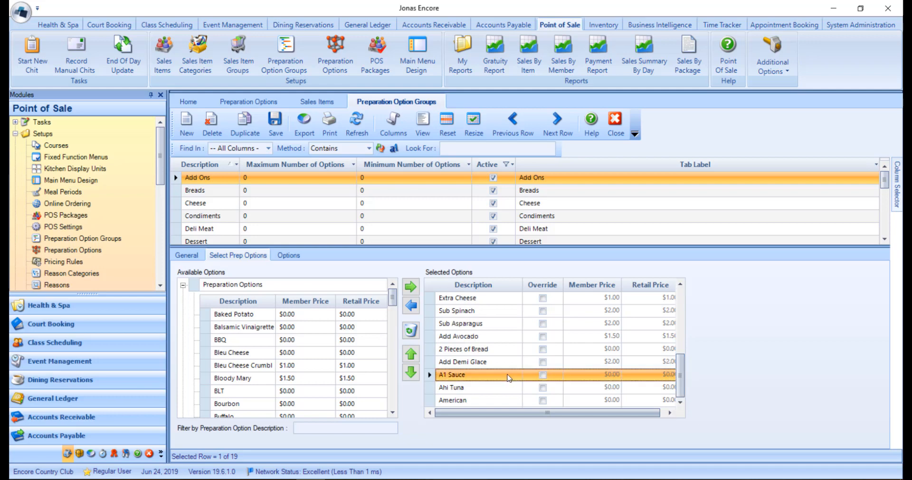
left_click(411, 371)
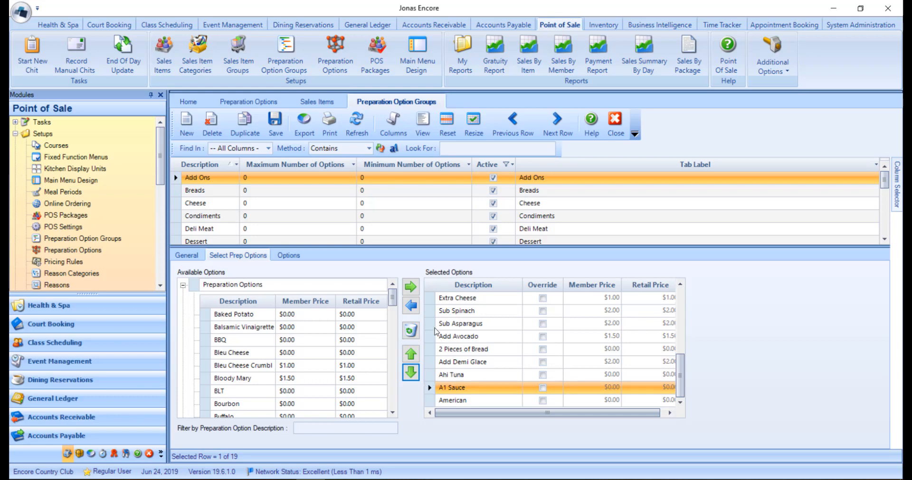
left_click(413, 309)
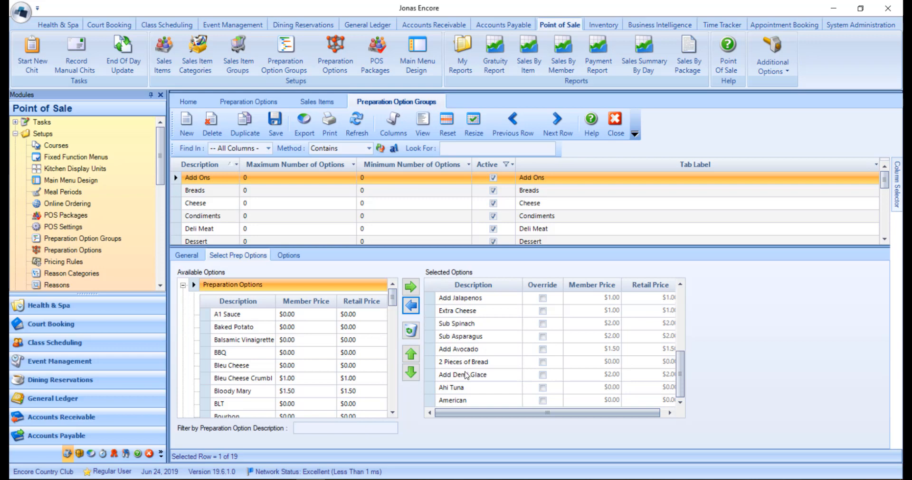
double_click(465, 388)
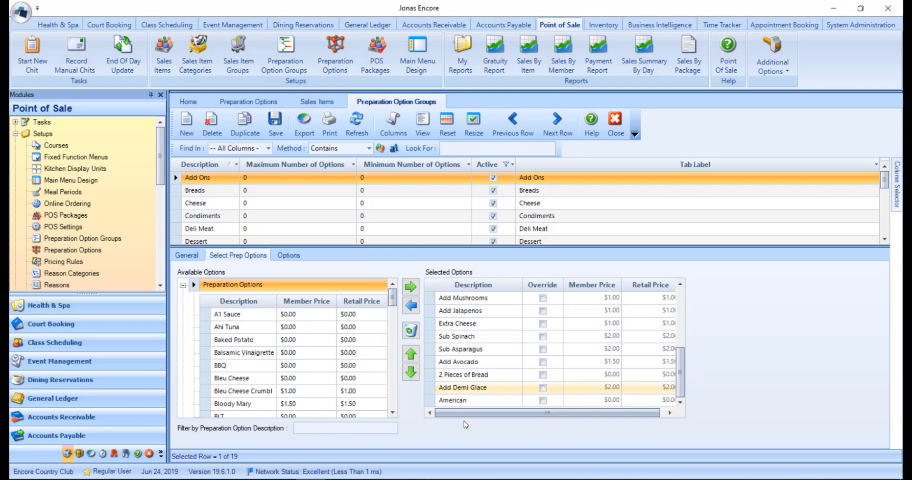
Step: Enable the price override for American and check the display order choices in the Add Ons group's options
left_click(543, 402)
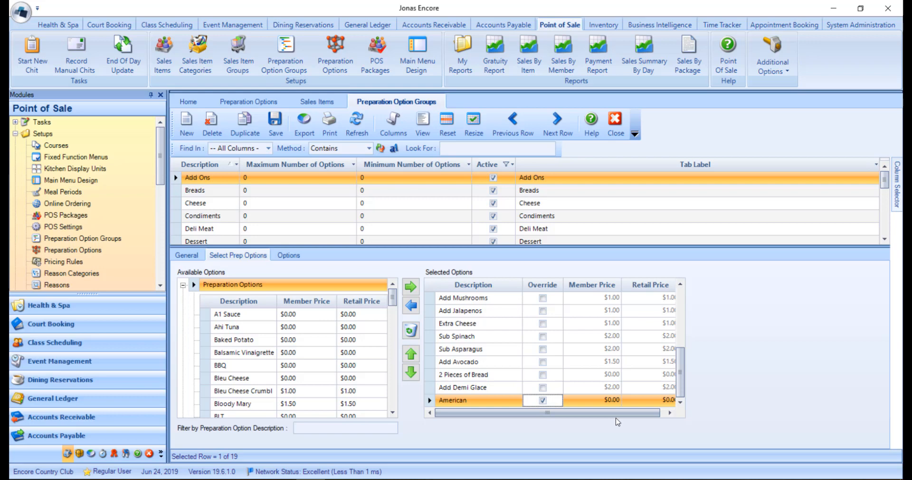
left_click(289, 257)
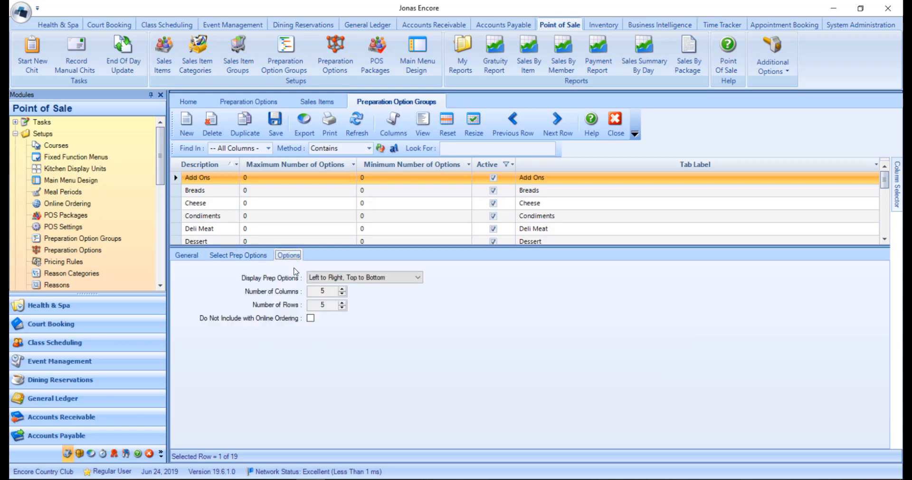
left_click(419, 278)
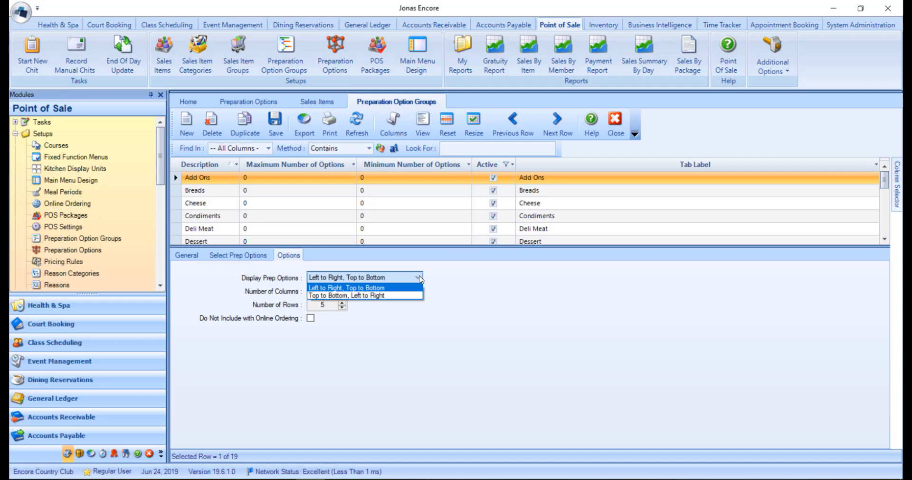
left_click(446, 284)
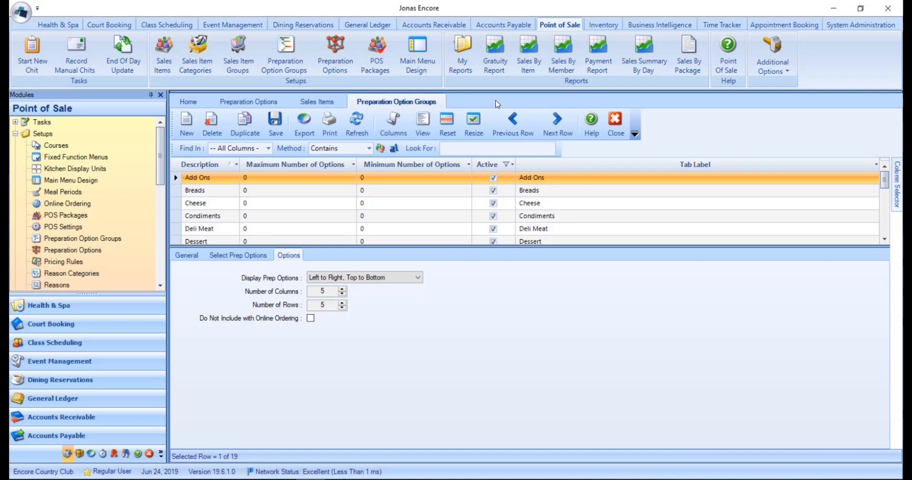
Step: Search the sales items for "burger" and view the preparation option groups assigned to Fieldstone Burger
left_click(334, 101)
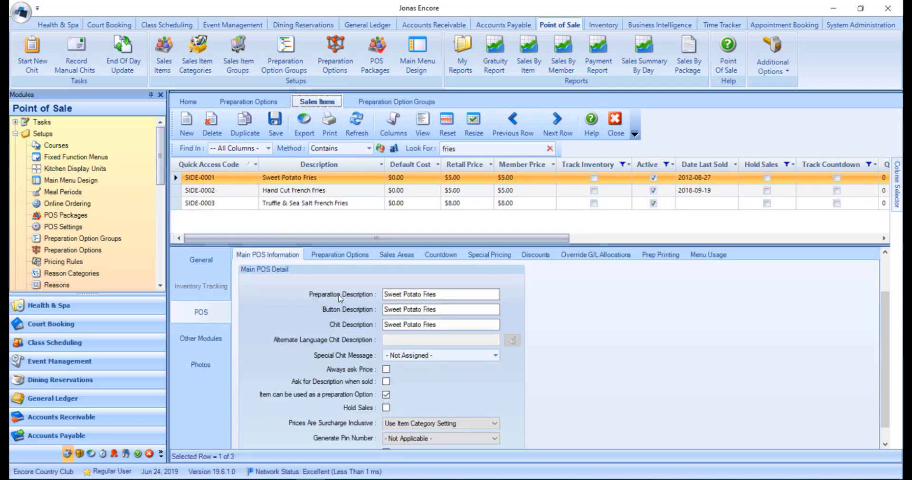
left_click(367, 254)
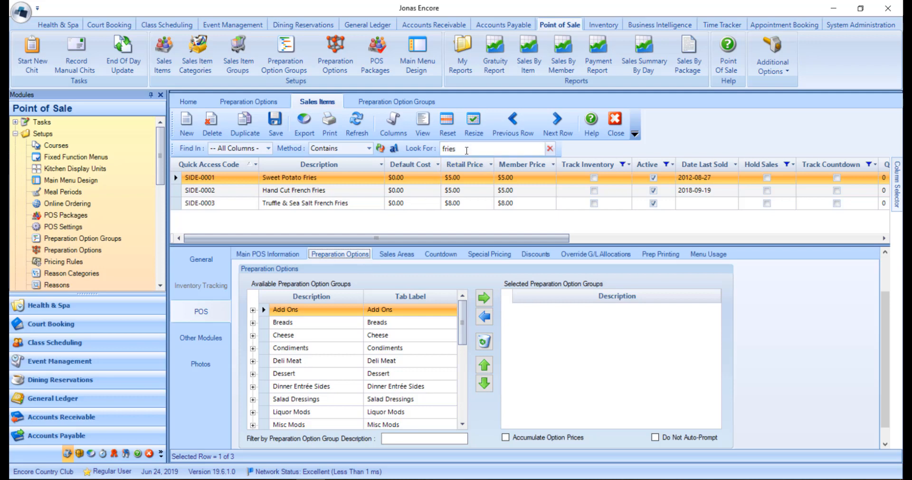
left_click_drag(466, 149, 436, 150)
type("burger")
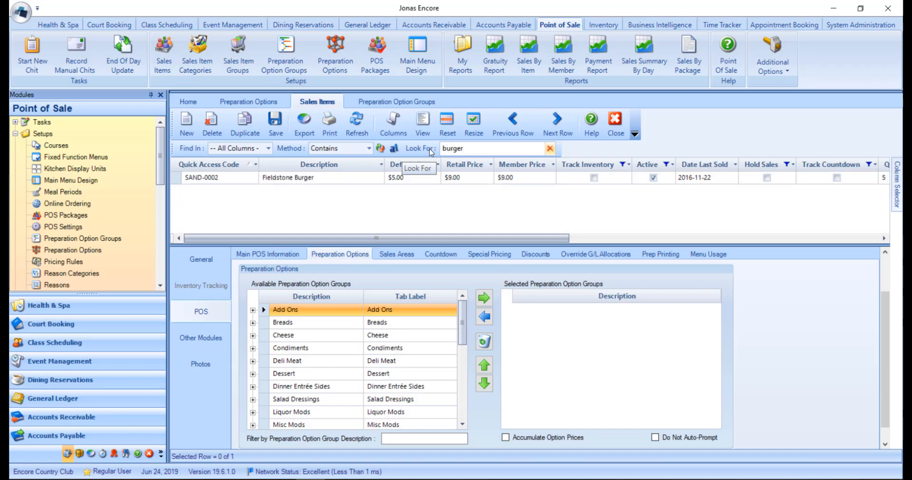
left_click(349, 178)
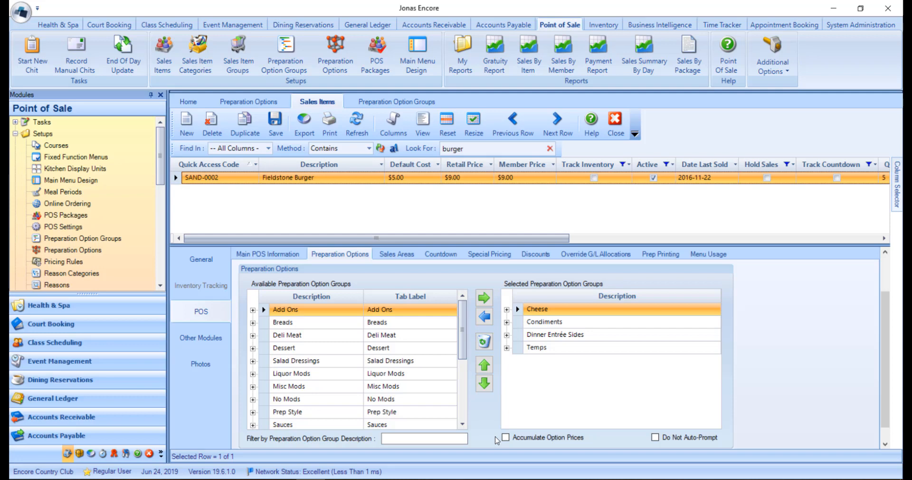
Step: Start a new chit at table 5, choosing the member from the member lookup, with 2 covers and seat 1
left_click(50, 67)
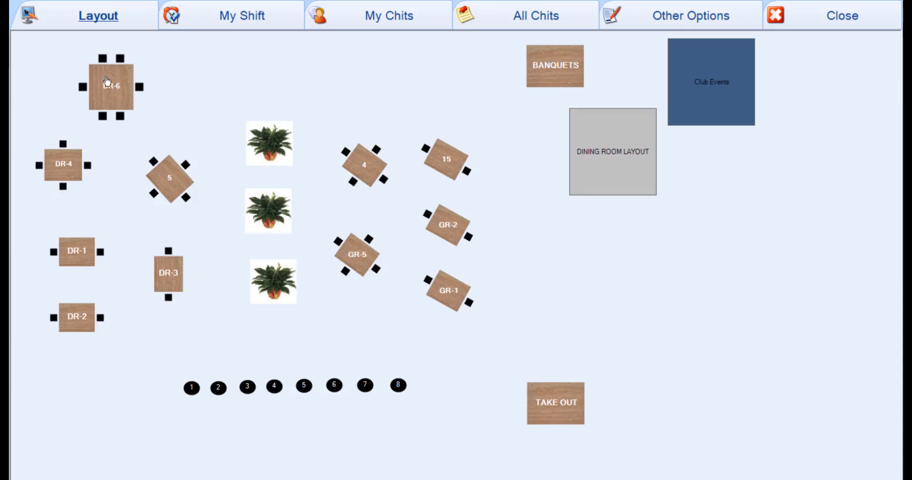
left_click(167, 179)
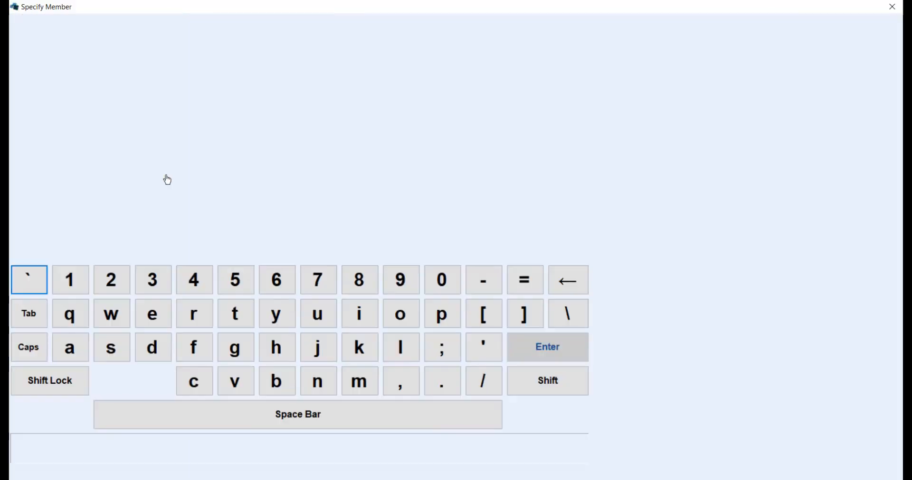
left_click(38, 406)
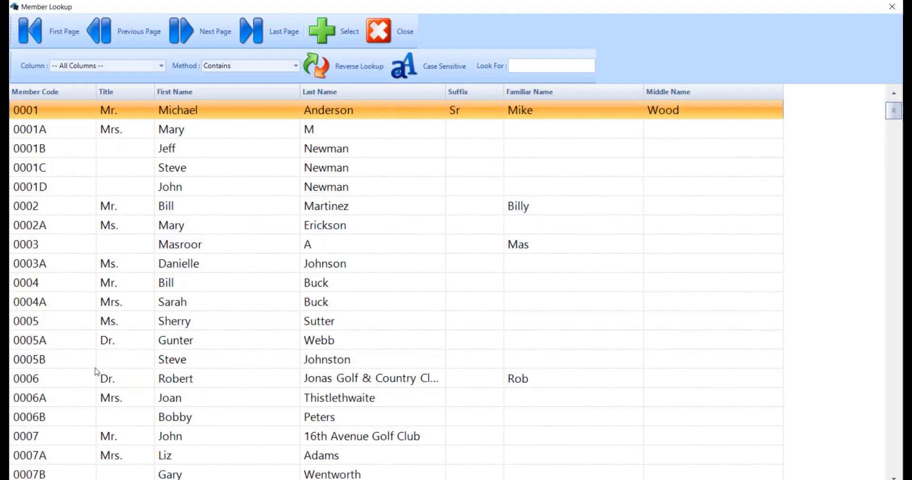
double_click(195, 249)
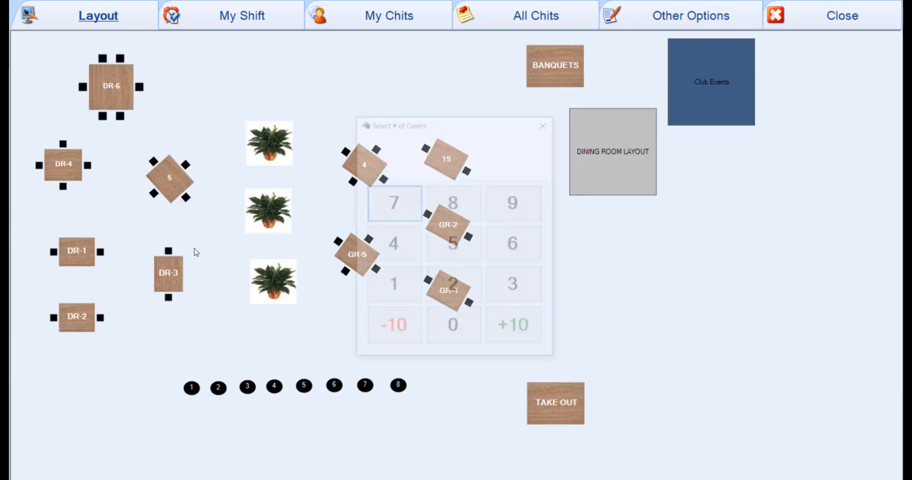
left_click(450, 302)
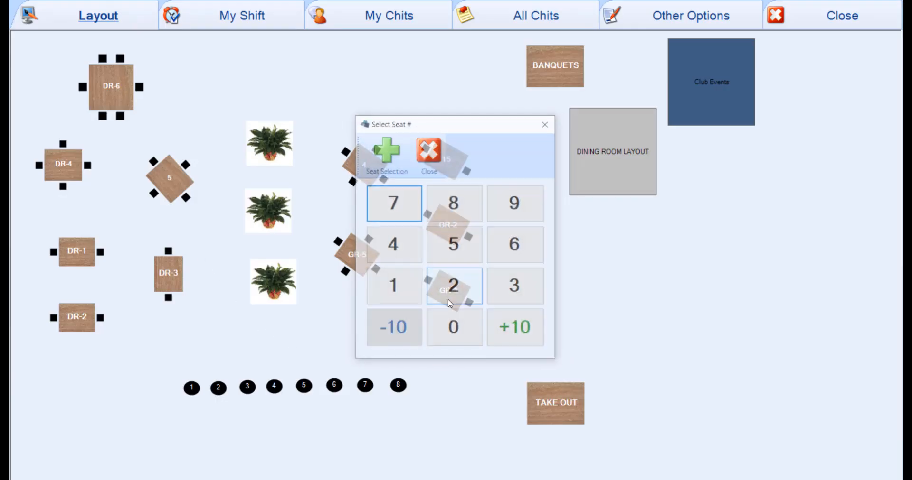
left_click(413, 306)
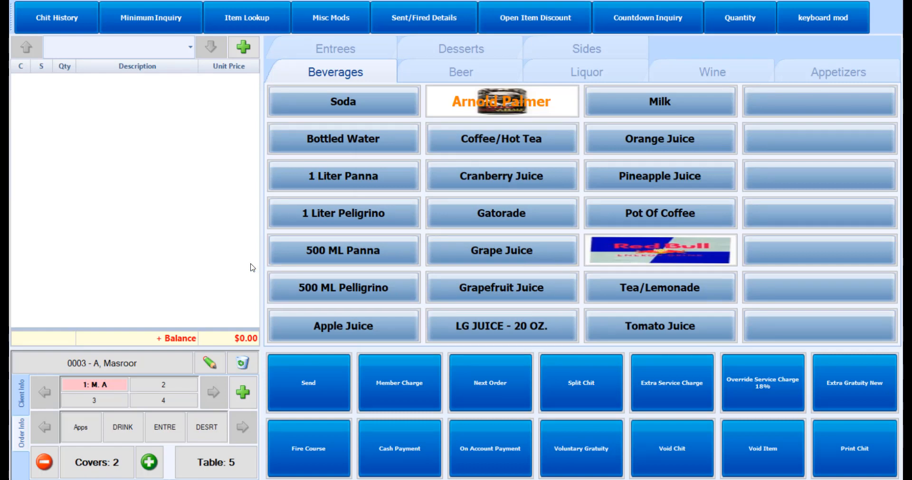
Step: Add the Prime Rib entree to the chit with the preparation options Medium Well and Sweet Potato Fries
left_click(325, 57)
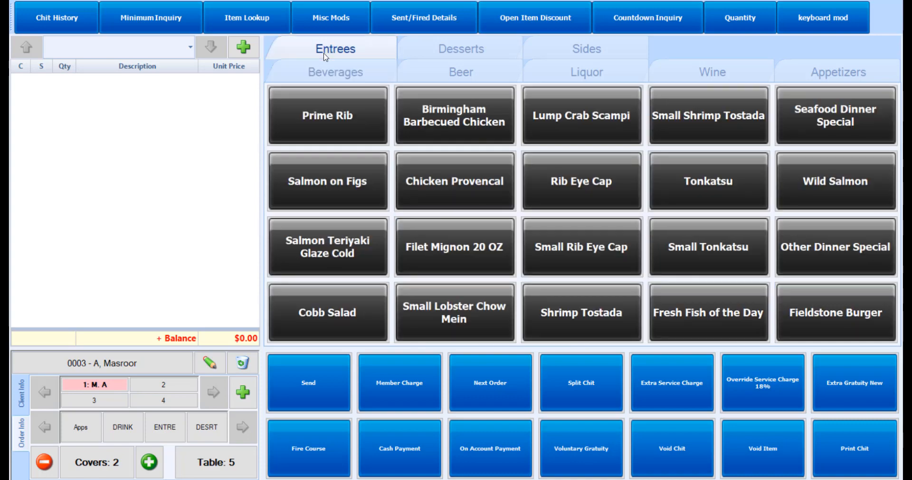
left_click(315, 100)
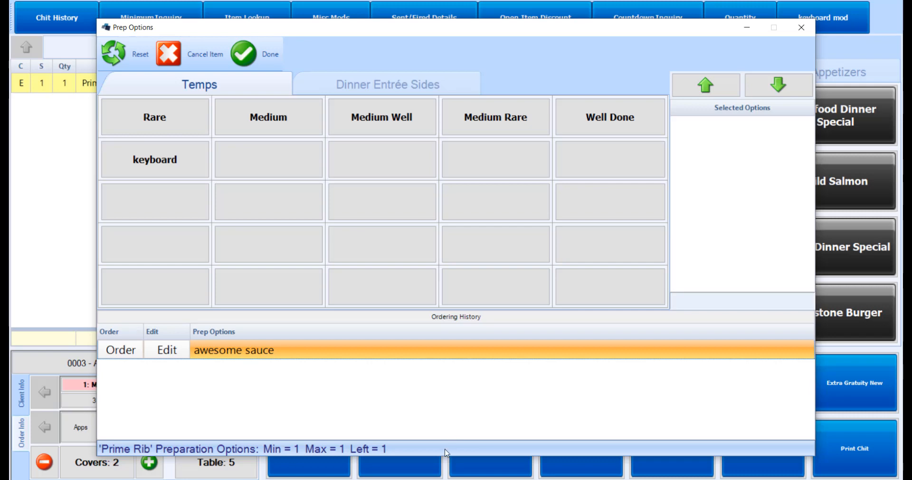
left_click(430, 119)
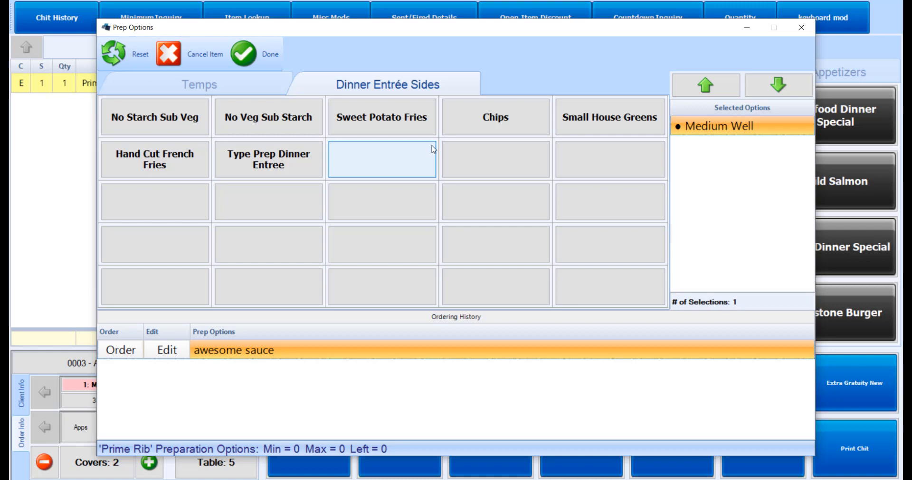
left_click(433, 133)
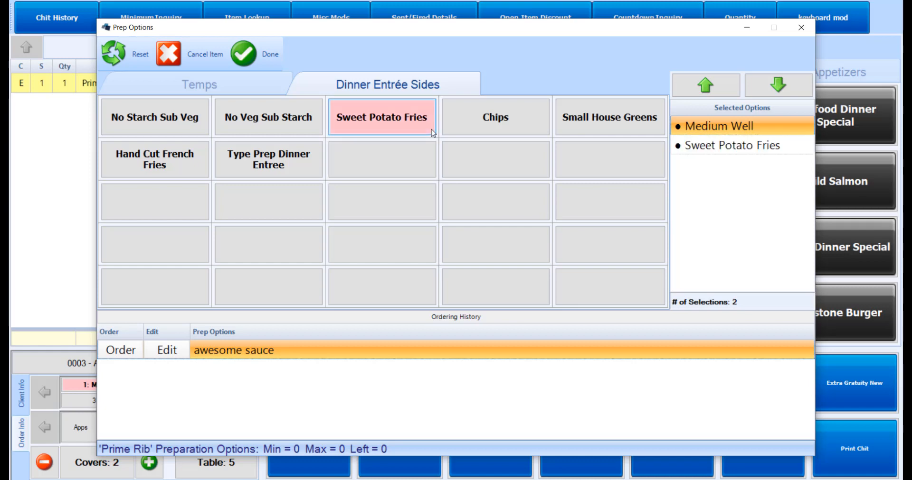
left_click(270, 55)
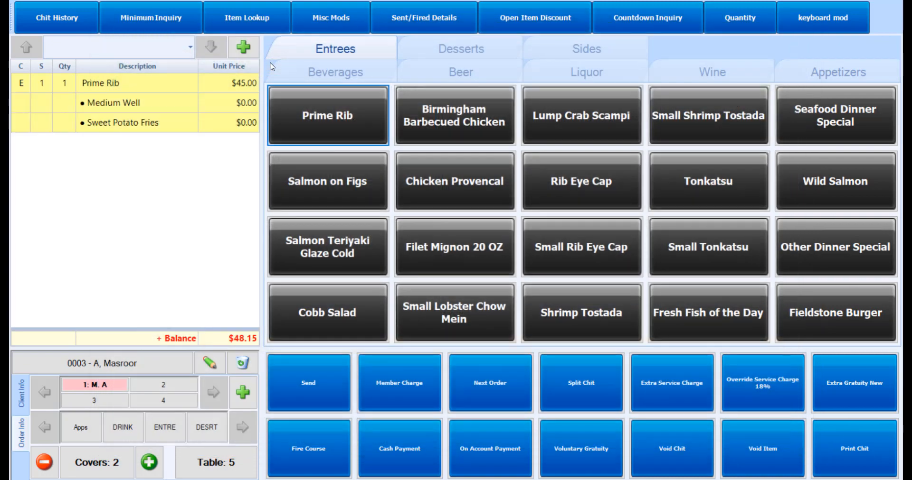
Step: Add Sweet Potato Fries from the sides as a separate chit item and give it the TO GO option from Misc Mods
left_click(535, 49)
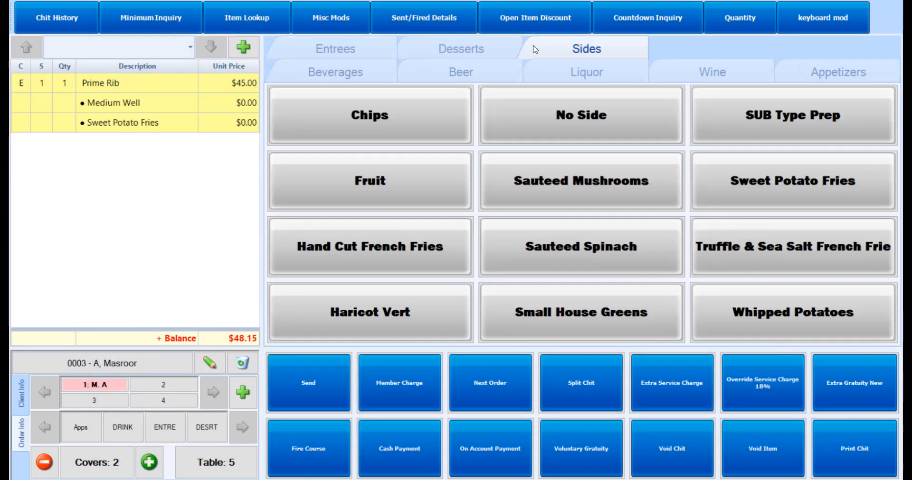
left_click(719, 188)
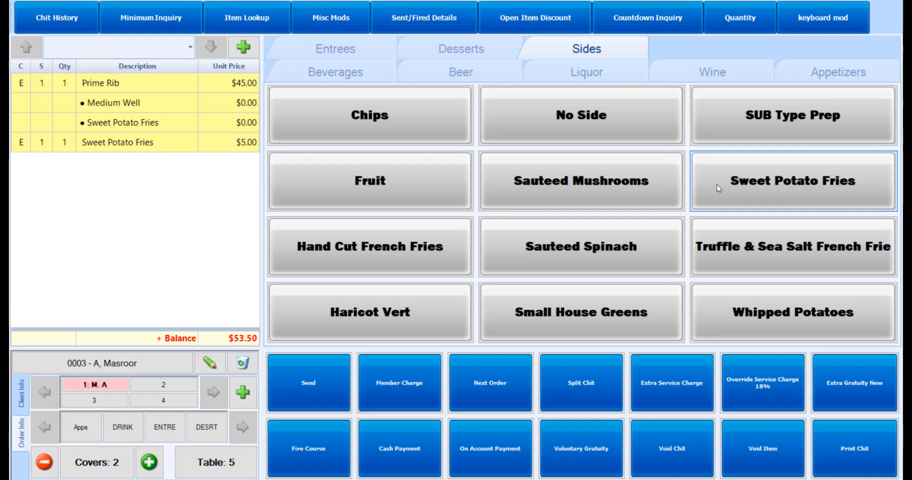
left_click(360, 14)
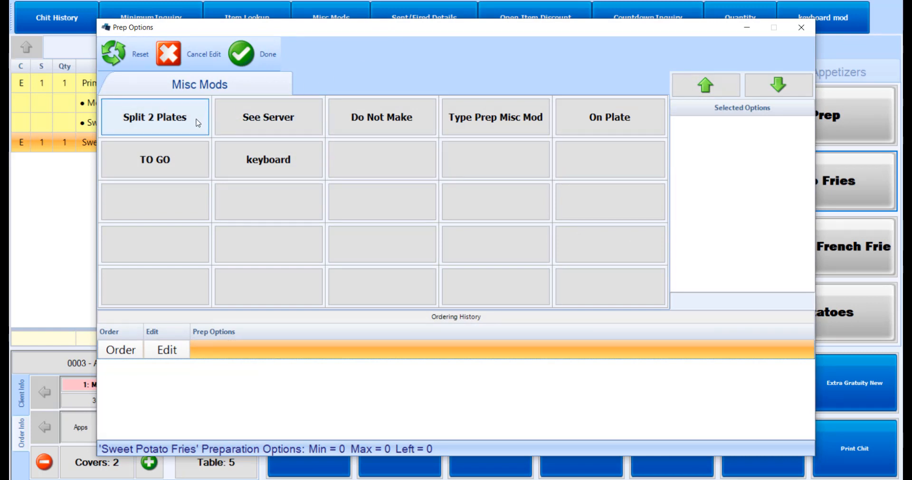
left_click(186, 154)
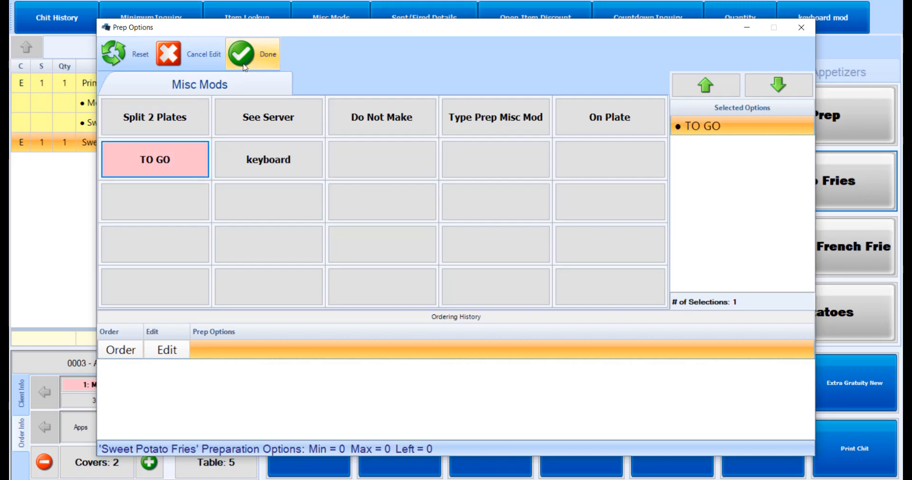